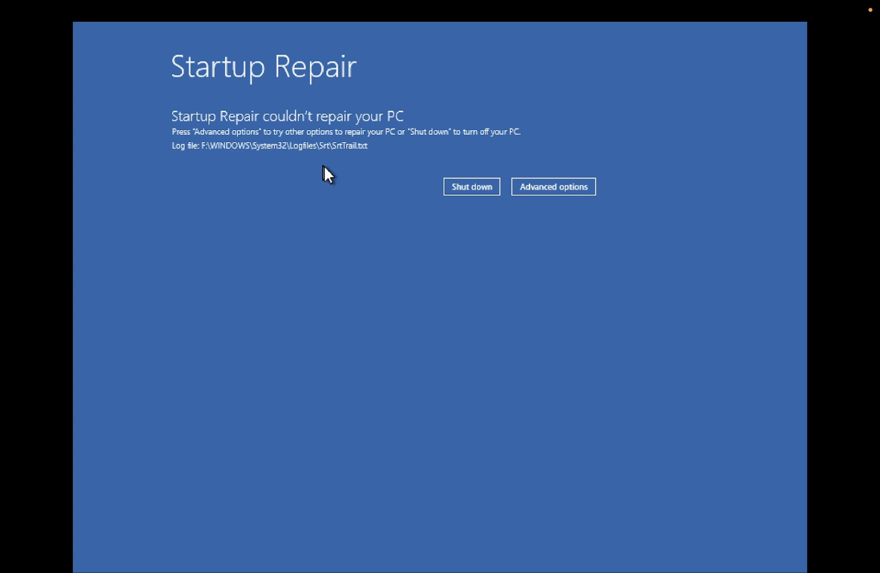
Step: Re-run Startup Repair from Troubleshoot > Advanced options
{"action": "left_click", "coordinate": [543, 187]}
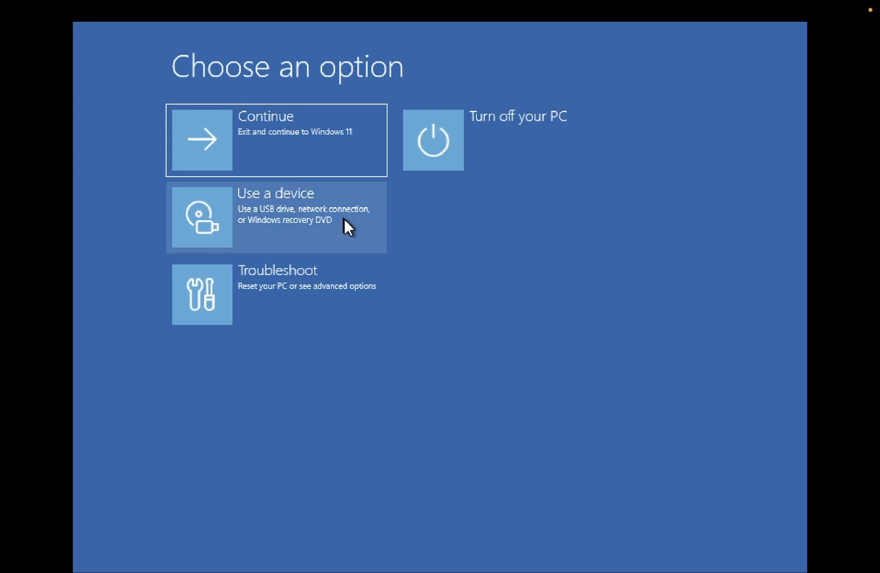
{"action": "left_click", "coordinate": [301, 289]}
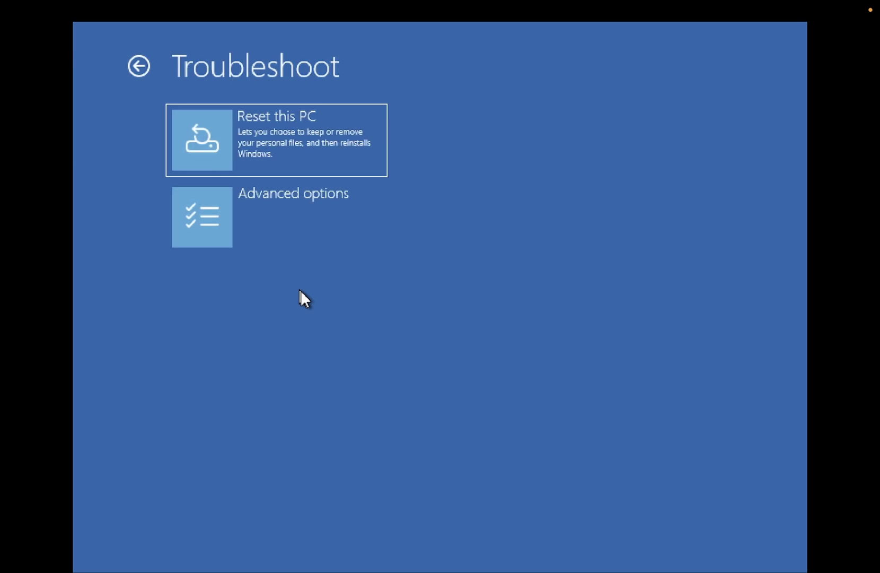
{"action": "left_click", "coordinate": [298, 224]}
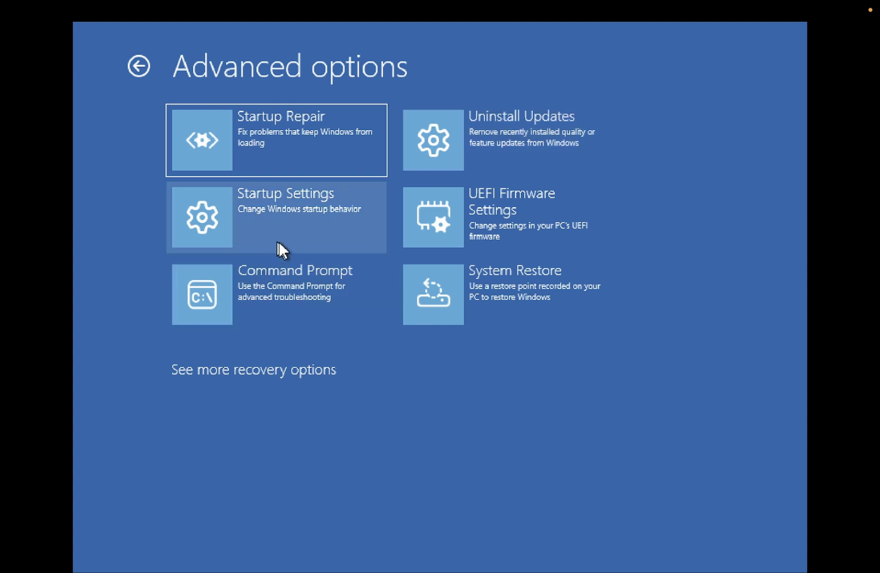
{"action": "left_click", "coordinate": [331, 134]}
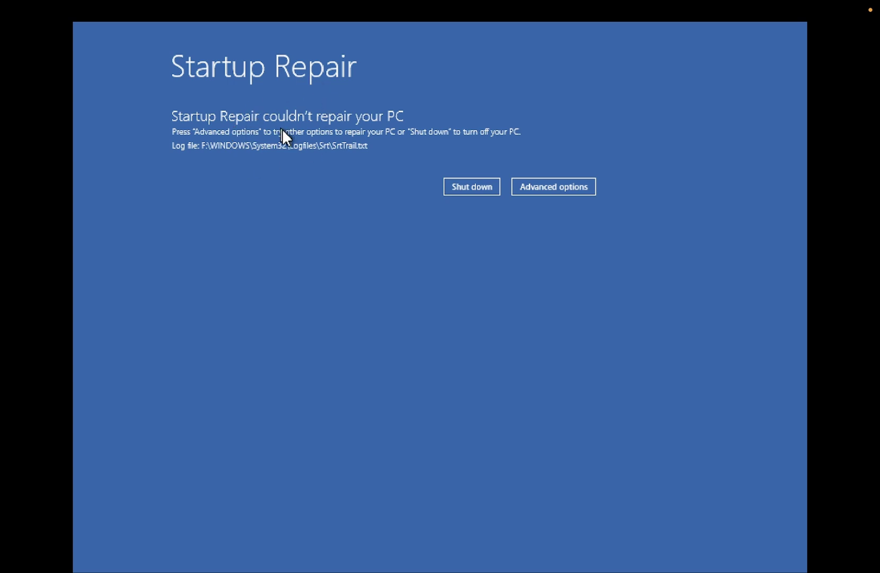
Step: Launch System Restore through Advanced options > Troubleshoot > Advanced options
{"action": "left_click", "coordinate": [535, 183]}
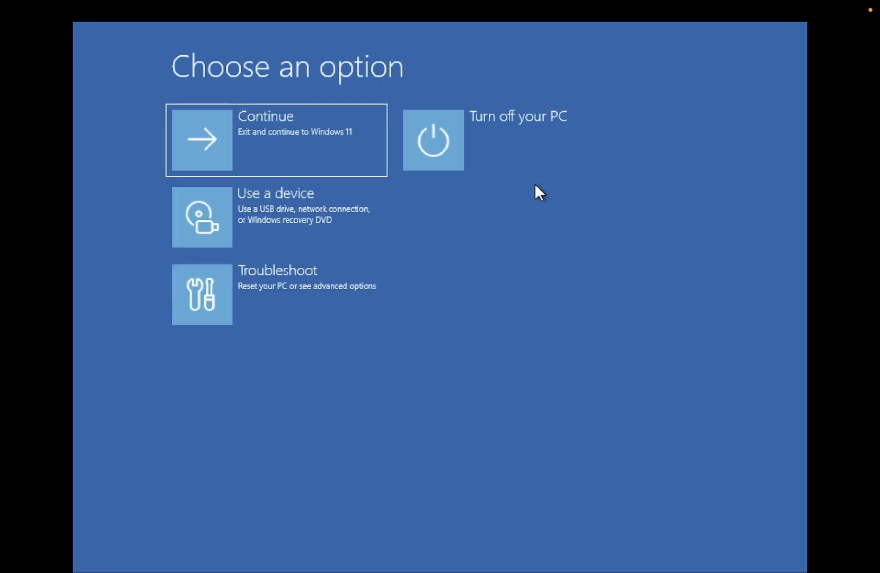
{"action": "left_click", "coordinate": [327, 289]}
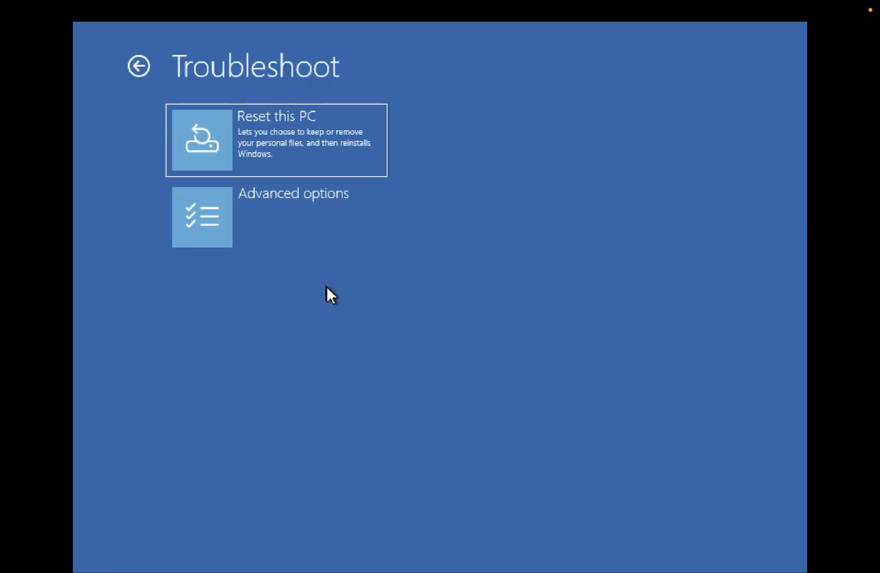
{"action": "left_click", "coordinate": [322, 229]}
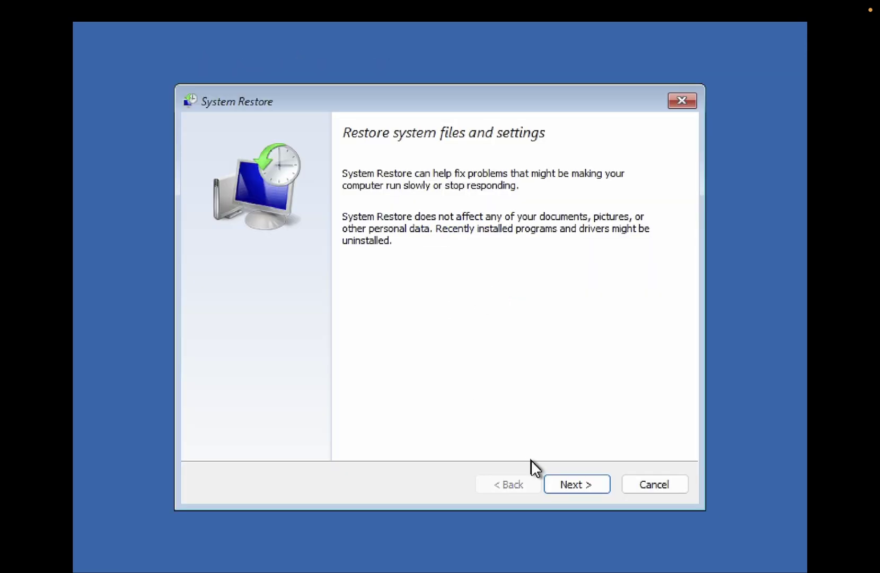
Step: Choose the 3/16/2025 Windows Update restore point and confirm starting the restore
{"action": "left_click", "coordinate": [576, 484]}
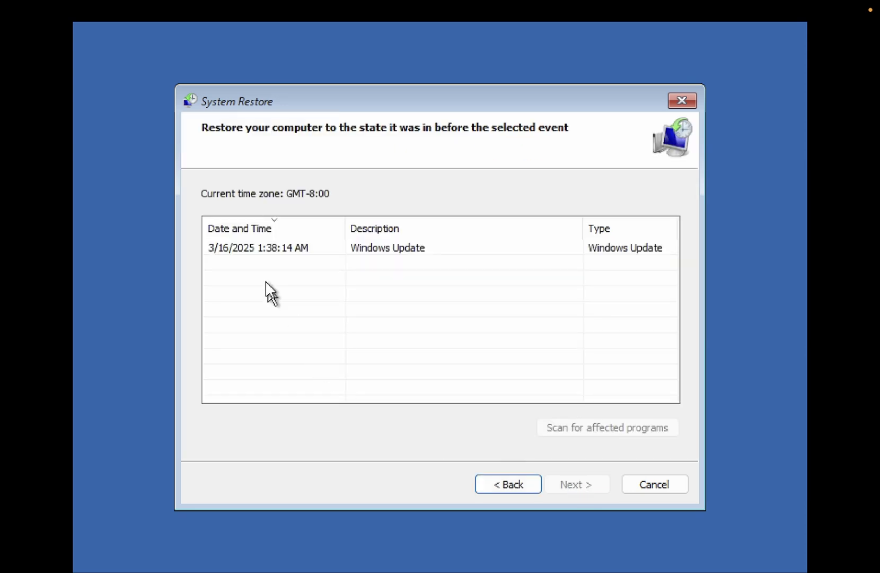
{"action": "left_click", "coordinate": [269, 248]}
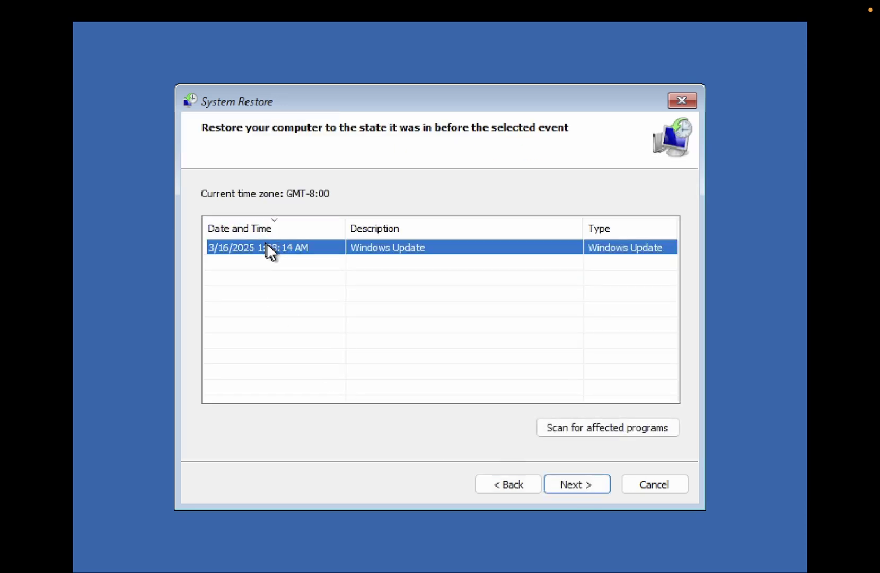
{"action": "left_click", "coordinate": [576, 490]}
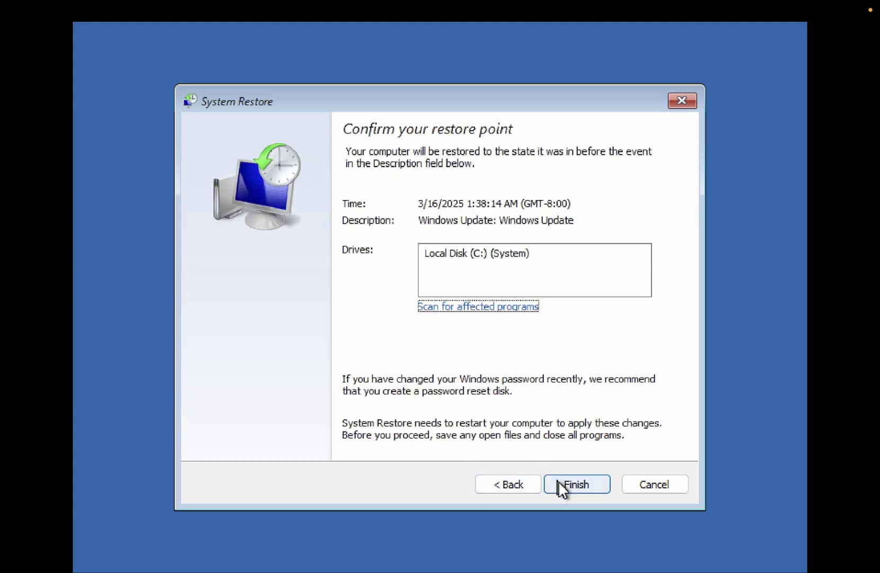
{"action": "left_click", "coordinate": [560, 484]}
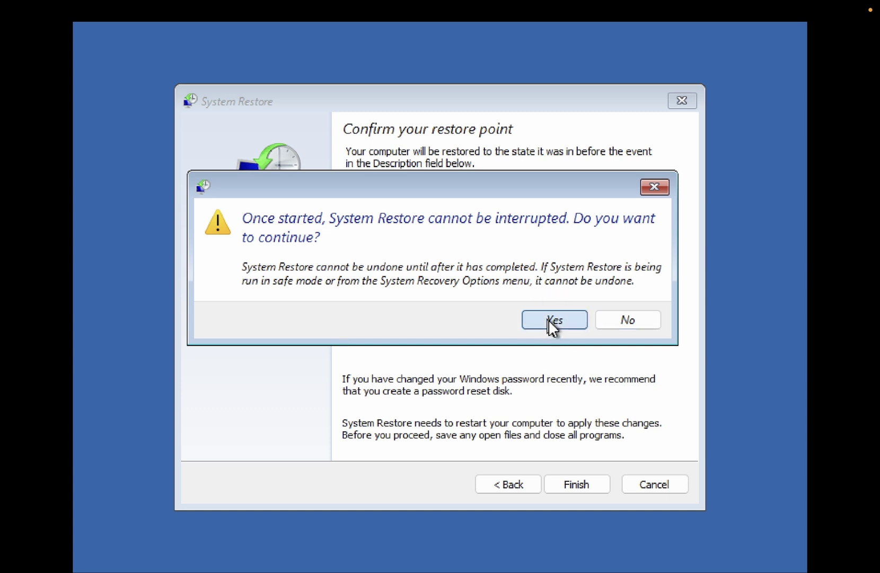
{"action": "left_click", "coordinate": [550, 320]}
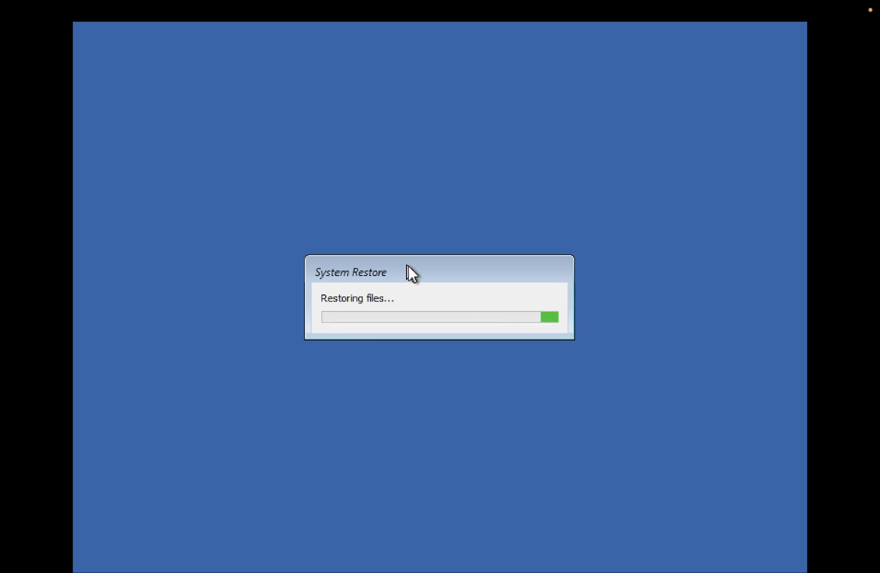
Step: Let the restore fail with error 0x80070157 and close the failure message
{"action": "left_click_drag", "start_coordinate": [408, 271], "coordinate": [410, 263]}
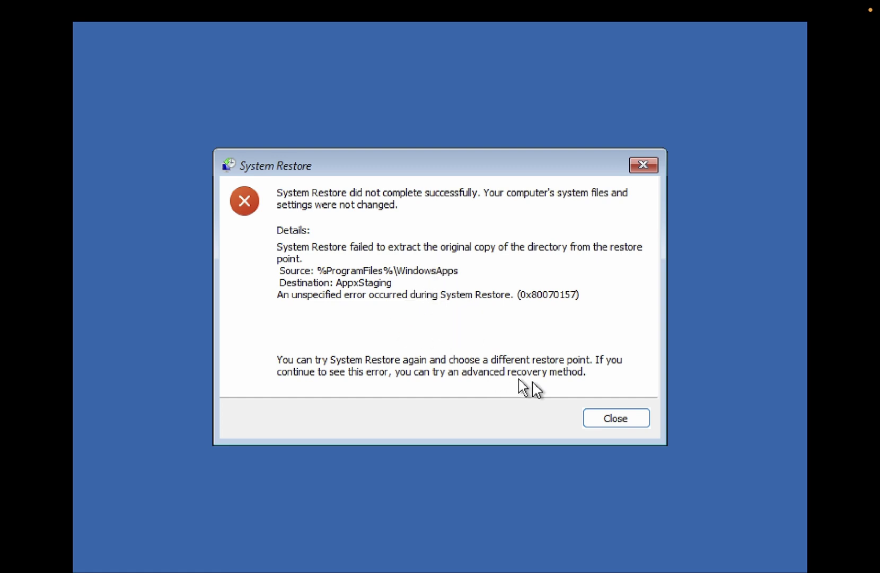
{"action": "left_click", "coordinate": [600, 418]}
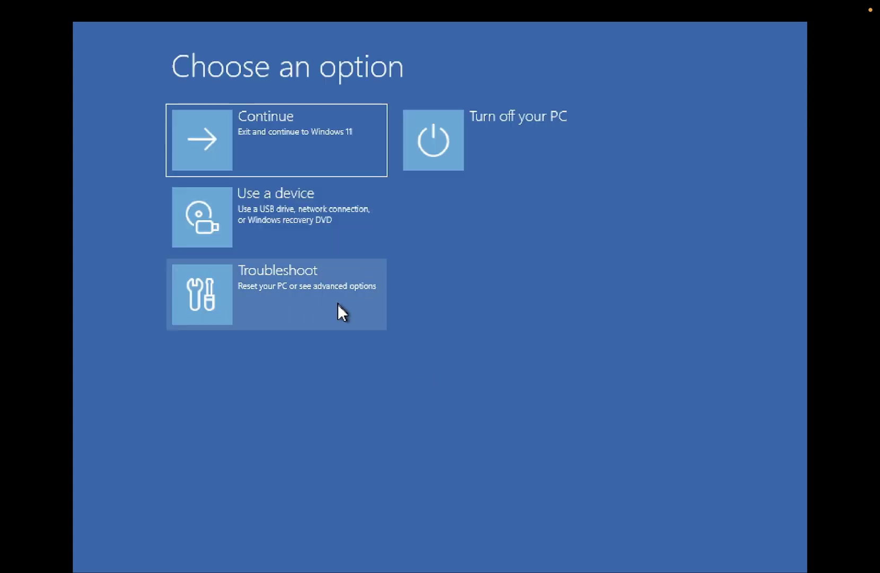
Step: Open Command Prompt from Troubleshoot > Advanced options and run sfc /scannow
{"action": "left_click", "coordinate": [317, 286]}
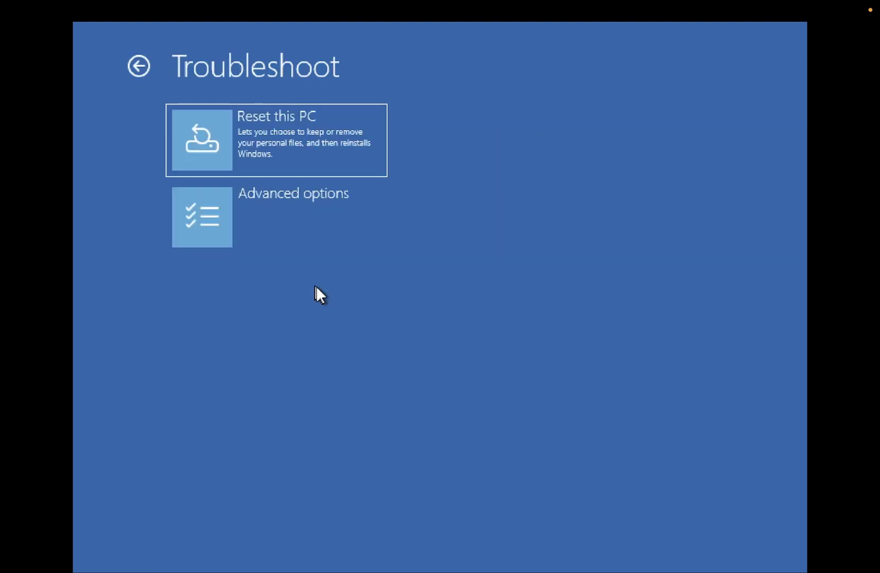
{"action": "left_click", "coordinate": [314, 214]}
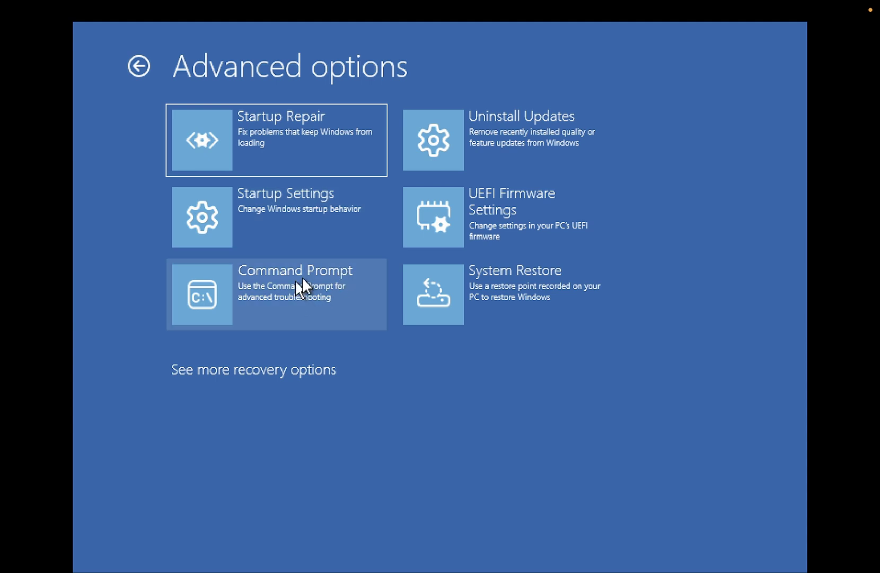
{"action": "left_click", "coordinate": [335, 281]}
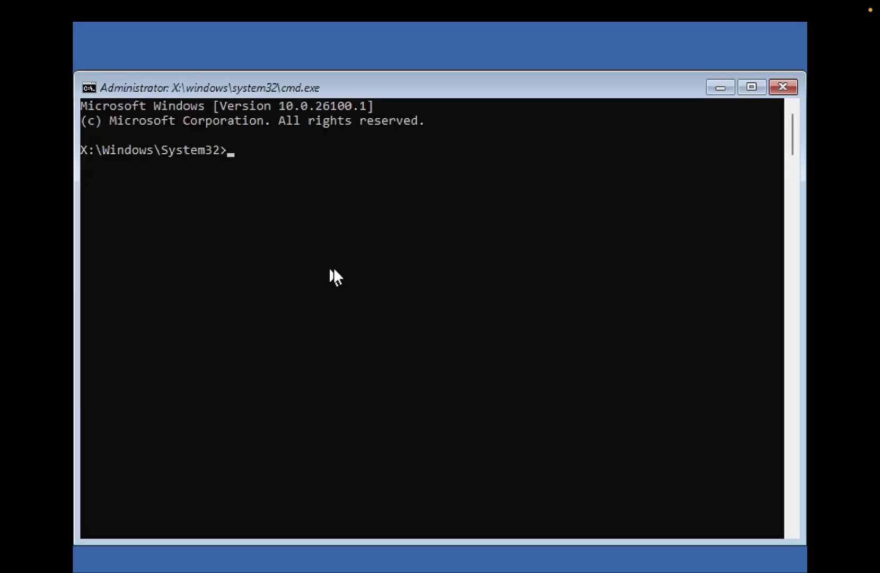
{"action": "type", "text": "sfc /"}
{"action": "type", "text": "scann"}
{"action": "type", "text": "ow"}
{"action": "key", "text": "Return"}
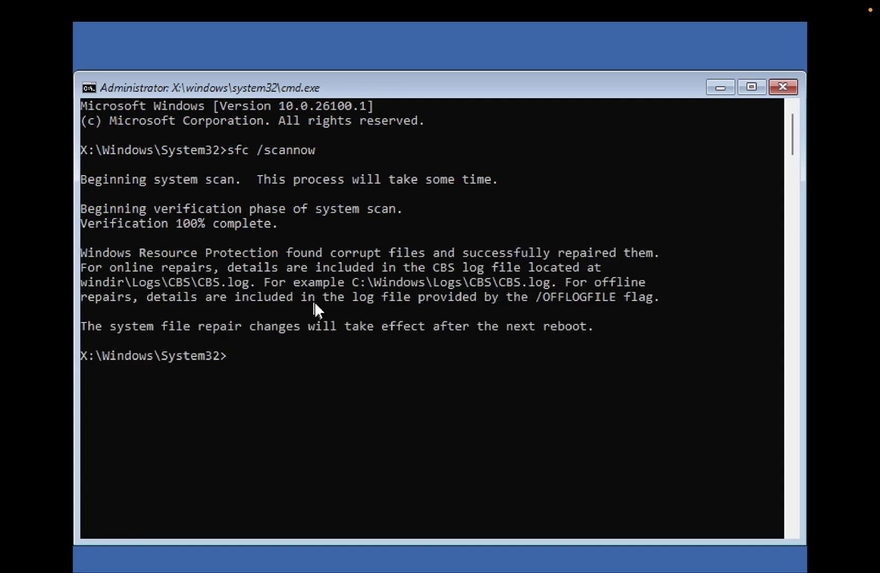
Step: Run chkdsk /f /r c: on drive C, then exit Command Prompt
{"action": "left_click_drag", "start_coordinate": [253, 267], "coordinate": [449, 255]}
{"action": "left_click", "coordinate": [274, 368]}
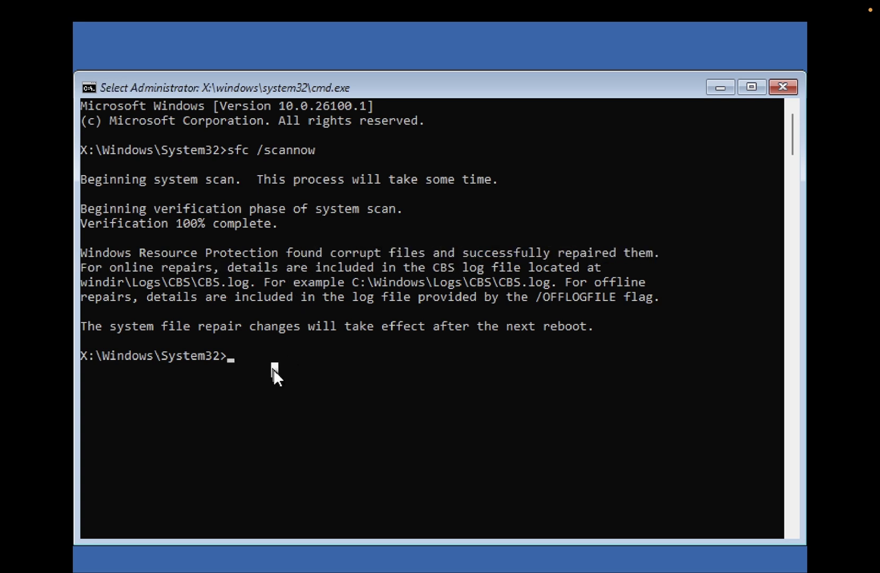
{"action": "type", "text": "chkdsk"}
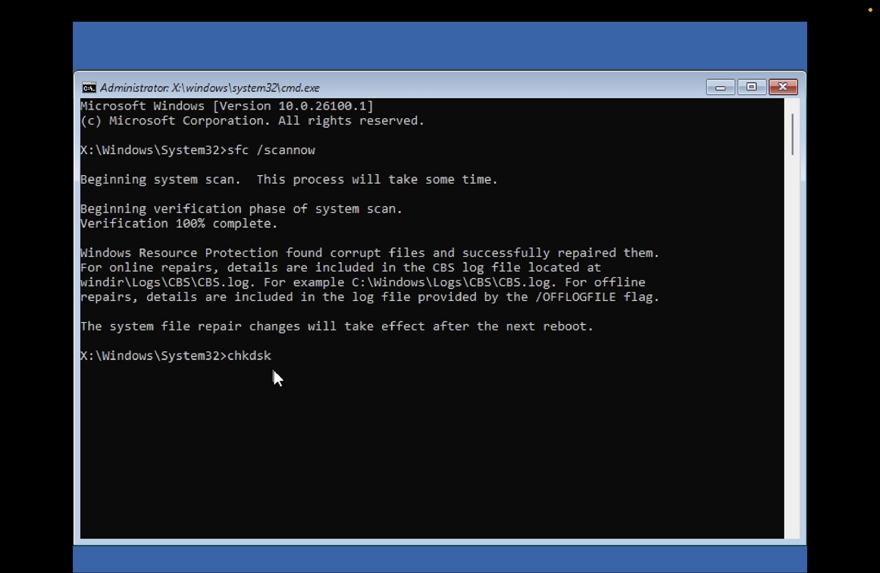
{"action": "type", "text": " /f /r"}
{"action": "type", "text": "c:"}
{"action": "key", "text": "Return"}
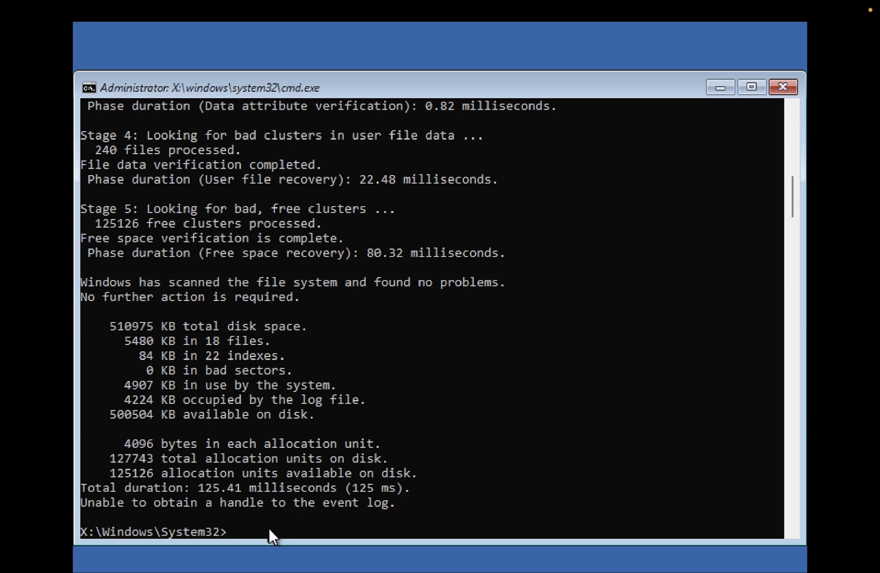
{"action": "type", "text": "exit"}
{"action": "key", "text": "Return"}
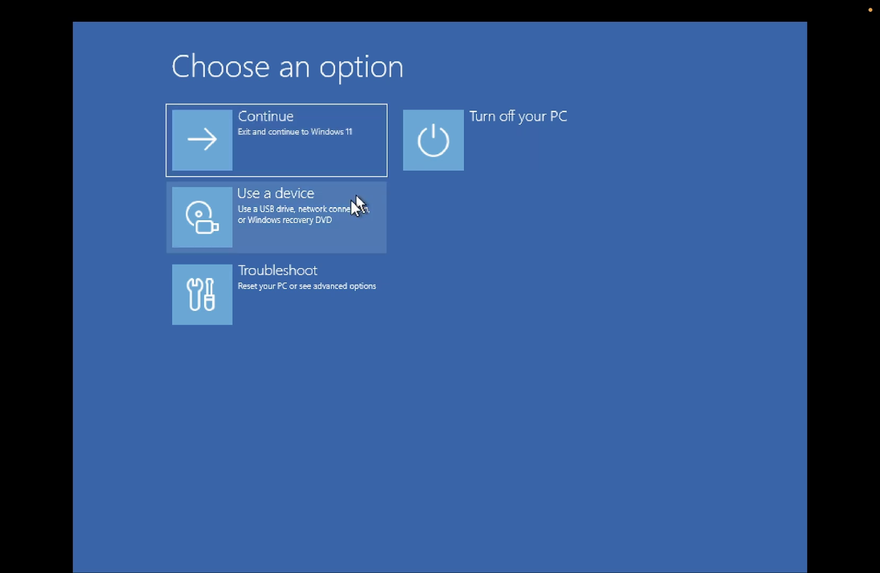
Step: Boot into Windows 11, then restart from the Start menu power options
{"action": "left_click", "coordinate": [342, 141]}
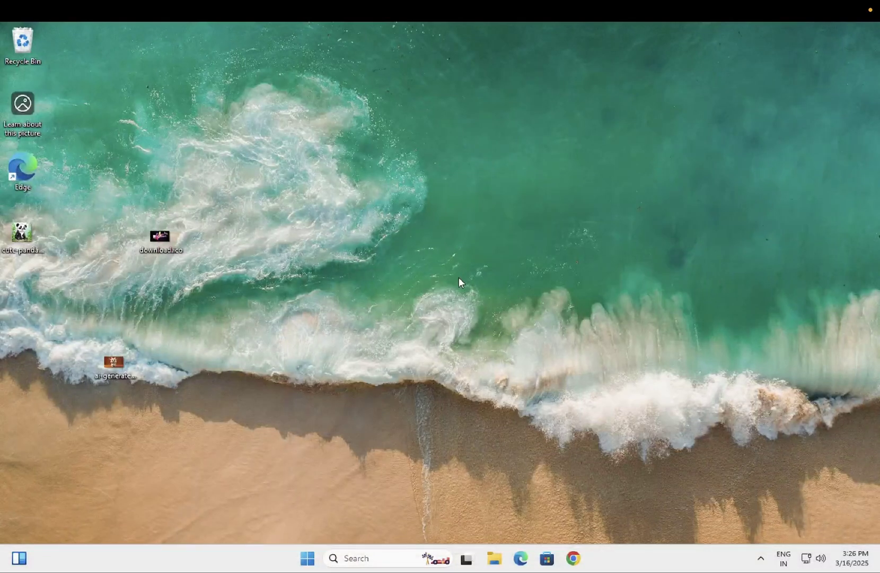
{"action": "left_click", "coordinate": [313, 555]}
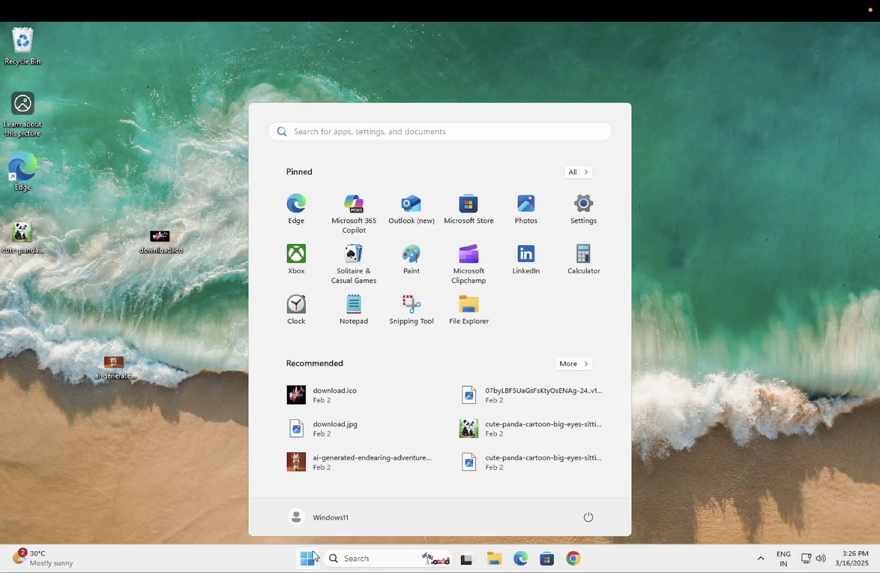
{"action": "left_click", "coordinate": [589, 522]}
{"action": "left_click", "coordinate": [583, 498]}
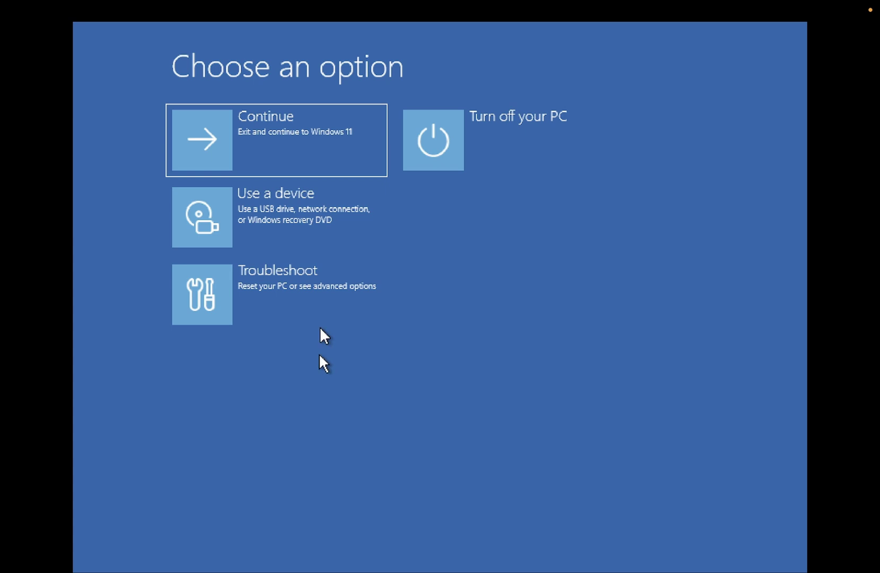
Step: Start Reset this PC from Troubleshoot and pick Cloud download for reinstalling Windows
{"action": "left_click", "coordinate": [339, 307]}
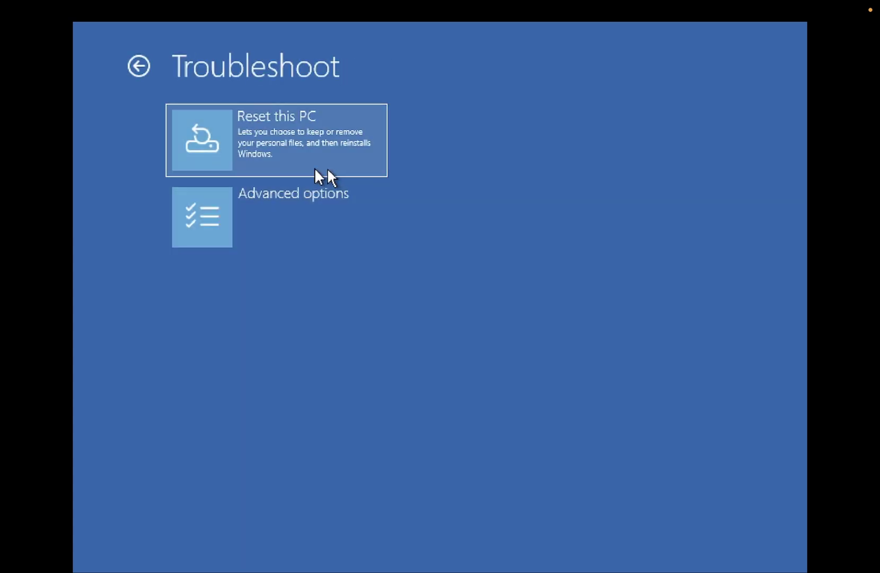
{"action": "left_click", "coordinate": [313, 140]}
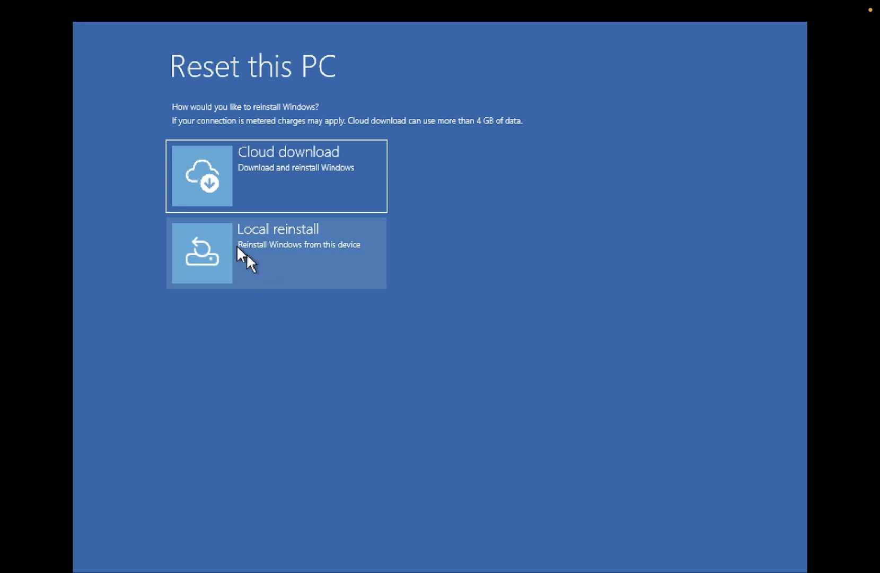
{"action": "left_click", "coordinate": [273, 175]}
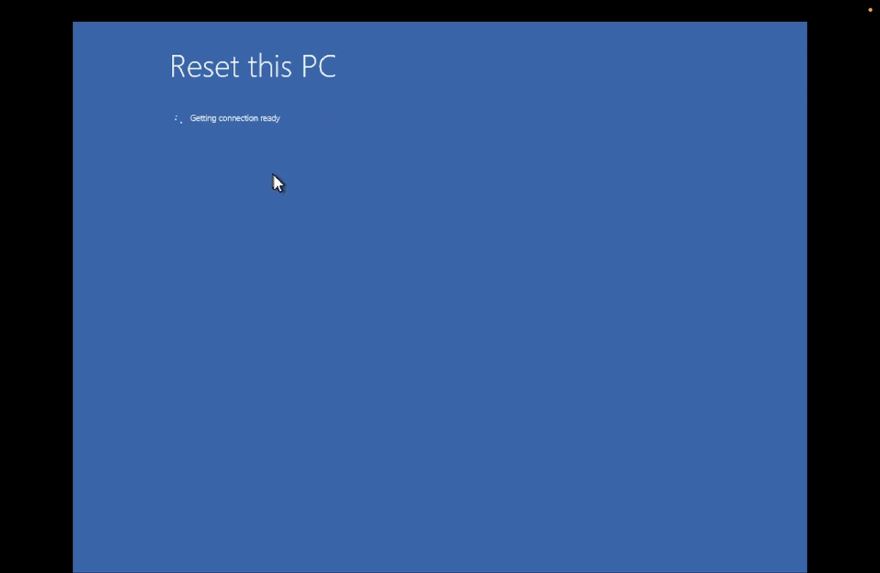